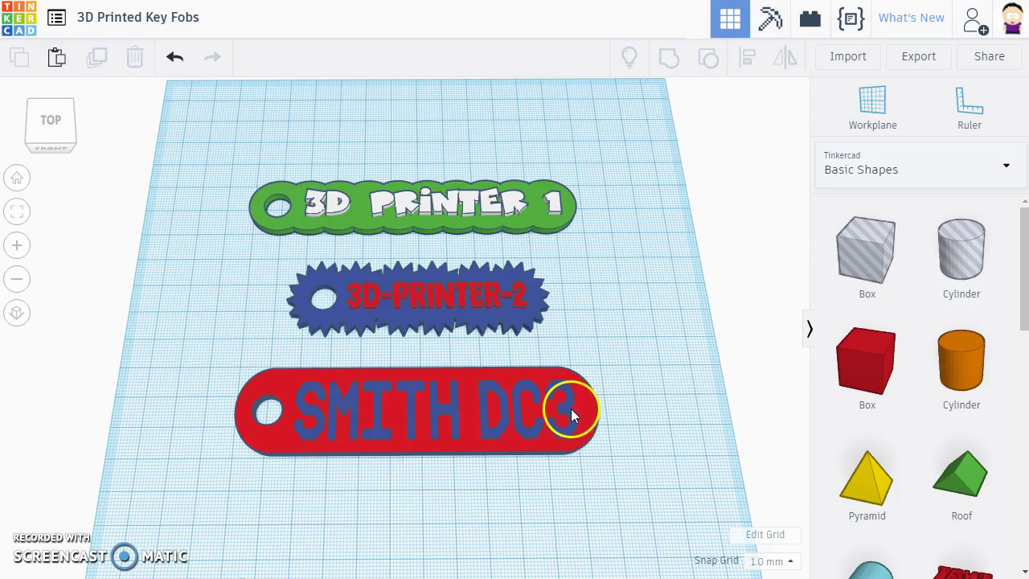
# Step: Move all three finished key fobs 135 mm to the left to clear space on the workplane
pyautogui.moveTo(624, 463); pyautogui.dragTo(387, 171)
pyautogui.moveTo(475, 201); pyautogui.dragTo(101, 203)
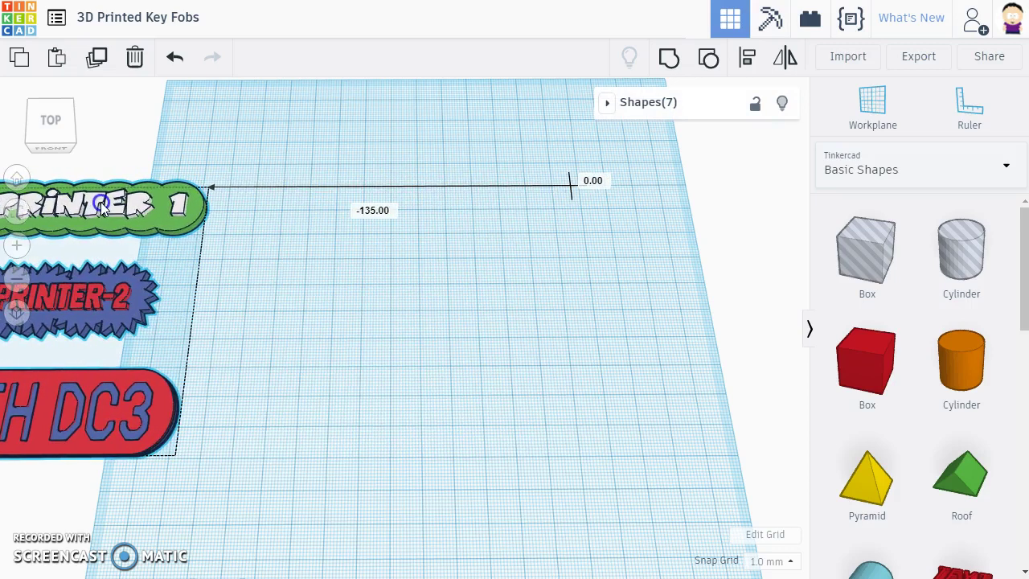
# Step: Place a solid cylinder on the cleared workplane and enlarge its base to 25 by 25 mm
pyautogui.click(957, 353)
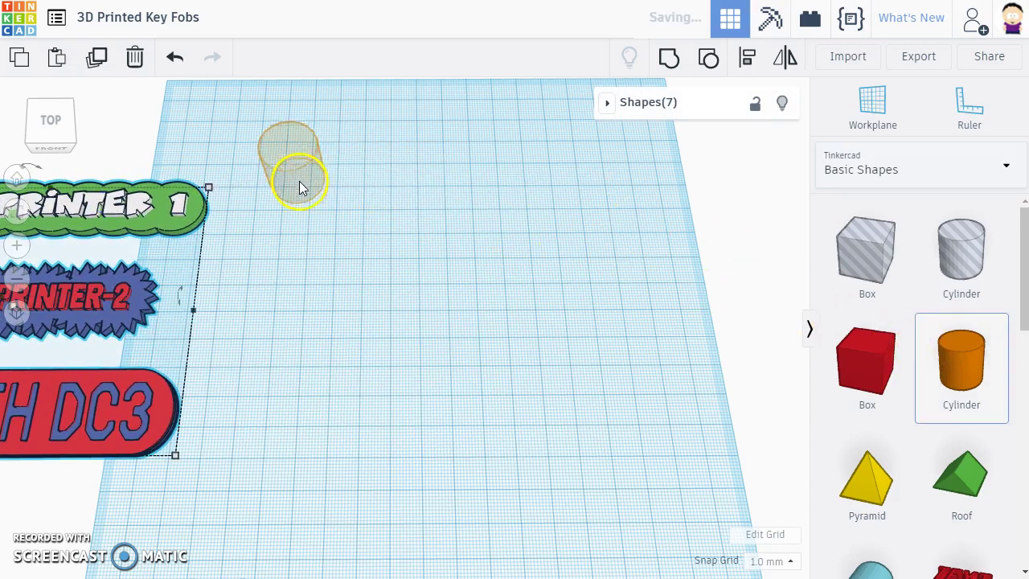
pyautogui.click(304, 191)
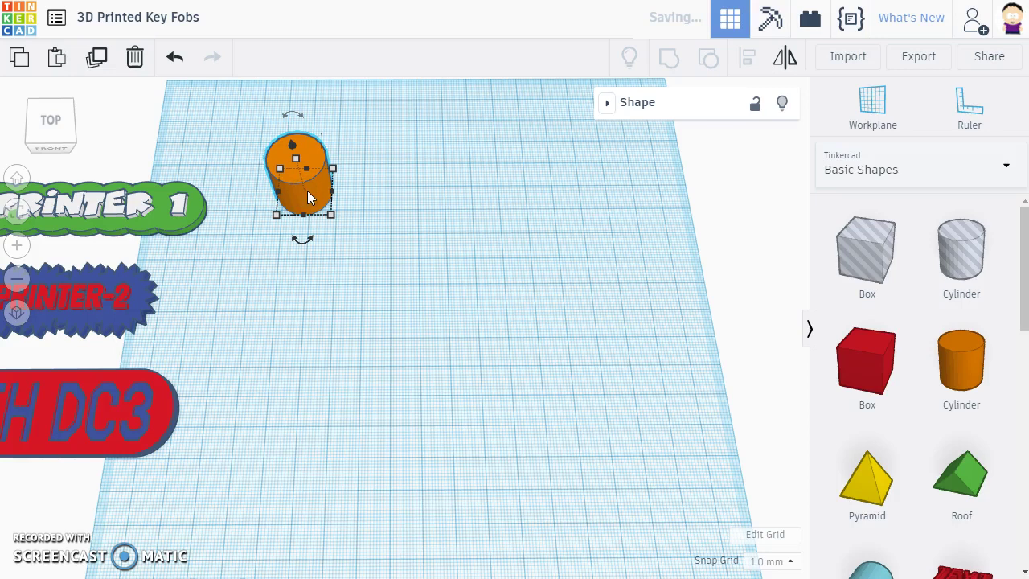
pyautogui.click(331, 214)
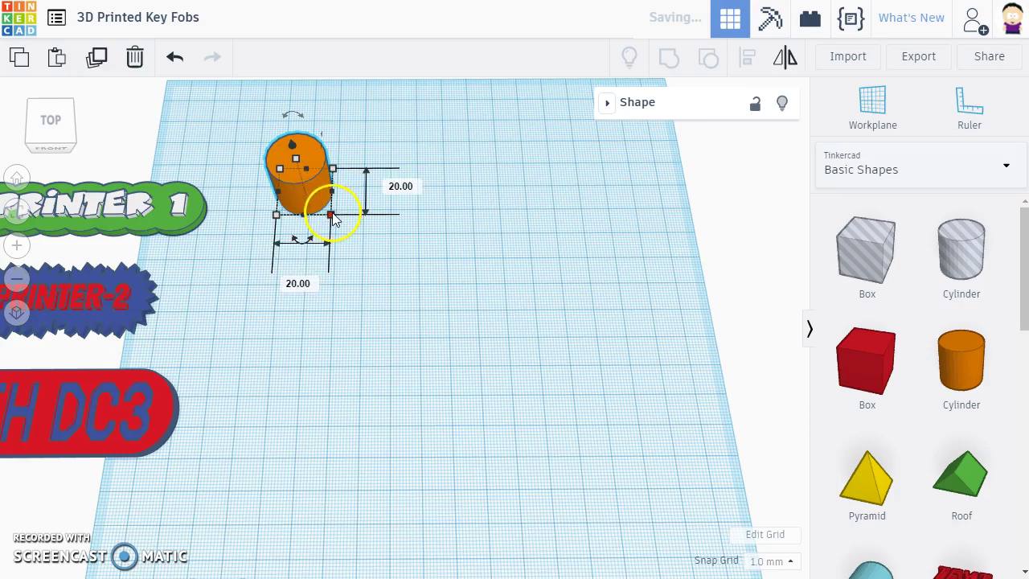
pyautogui.moveTo(331, 214); pyautogui.dragTo(343, 228)
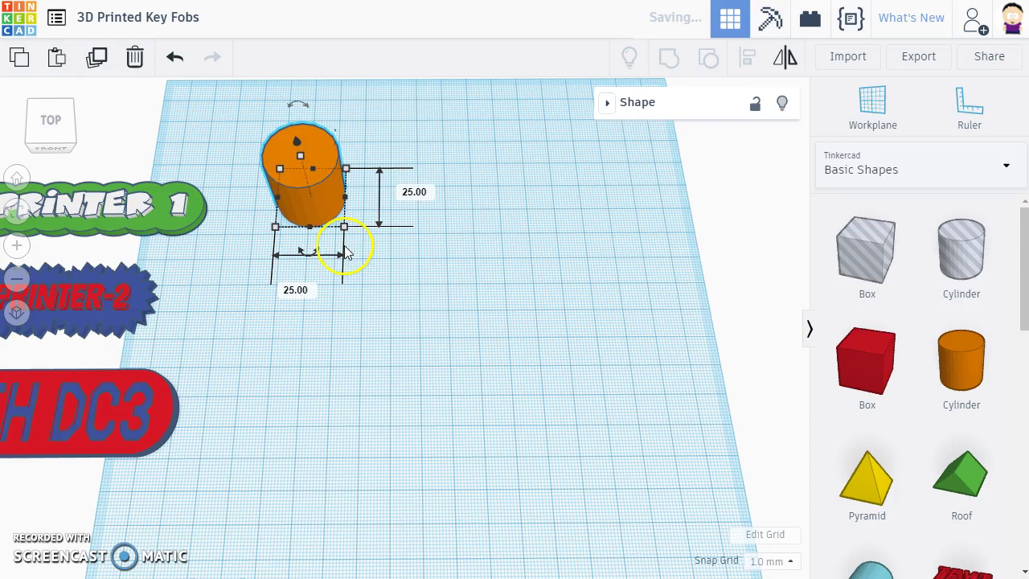
# Step: Set the cylinder's height to 2 mm to make a thin disc
pyautogui.moveTo(303, 156)
pyautogui.click(389, 178)
pyautogui.write('2')
pyautogui.press('Return')
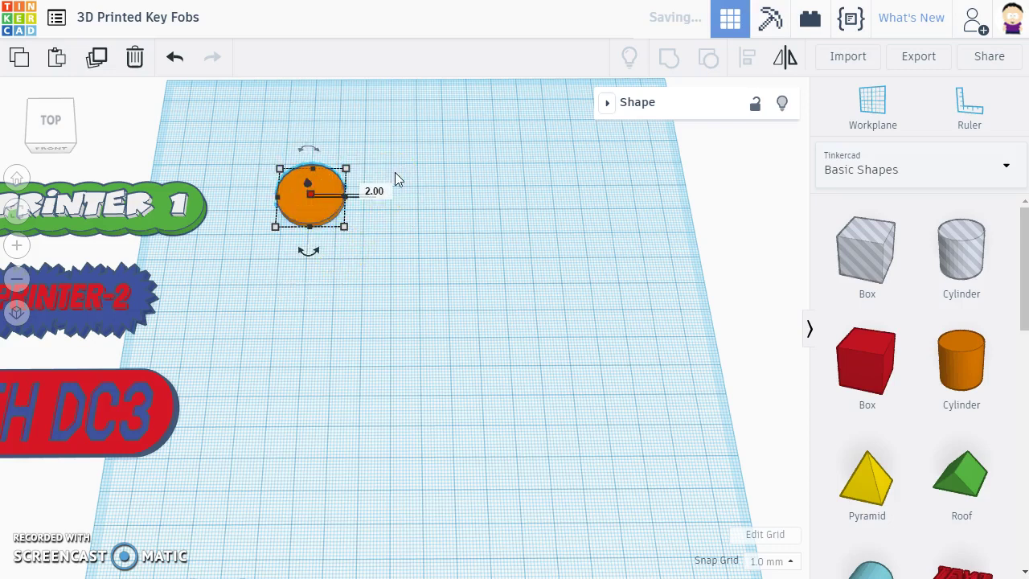
pyautogui.click(439, 174)
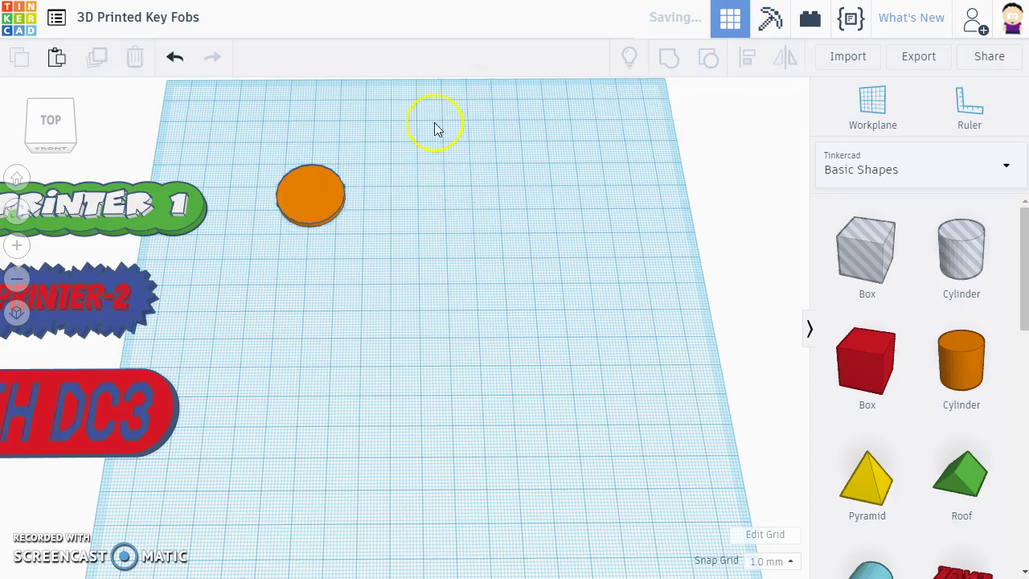
# Step: Duplicate the disc repeatedly with an even rightward offset to make a row of ten overlapping discs, and group them into one base
pyautogui.click(315, 189)
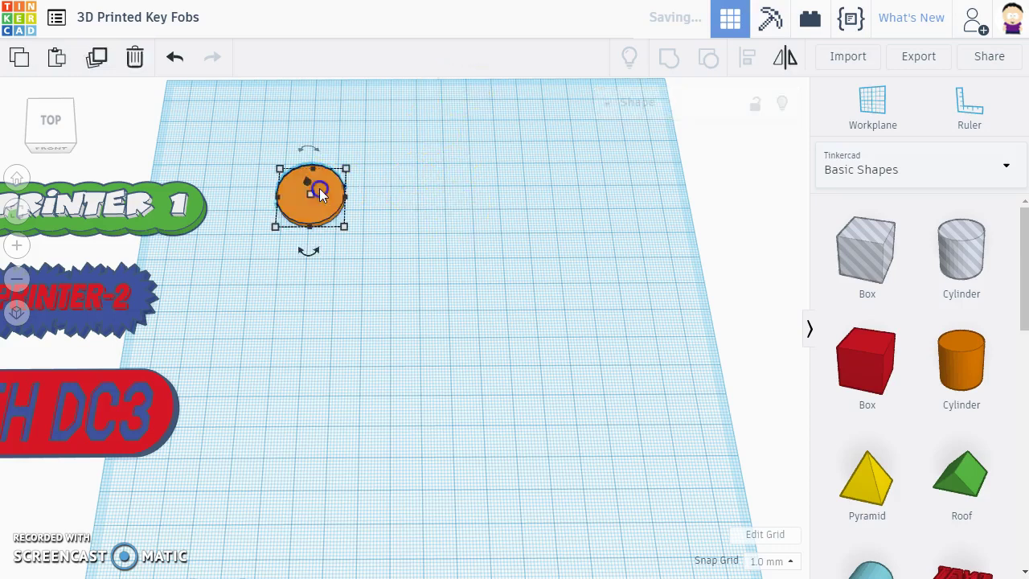
pyautogui.click(99, 58)
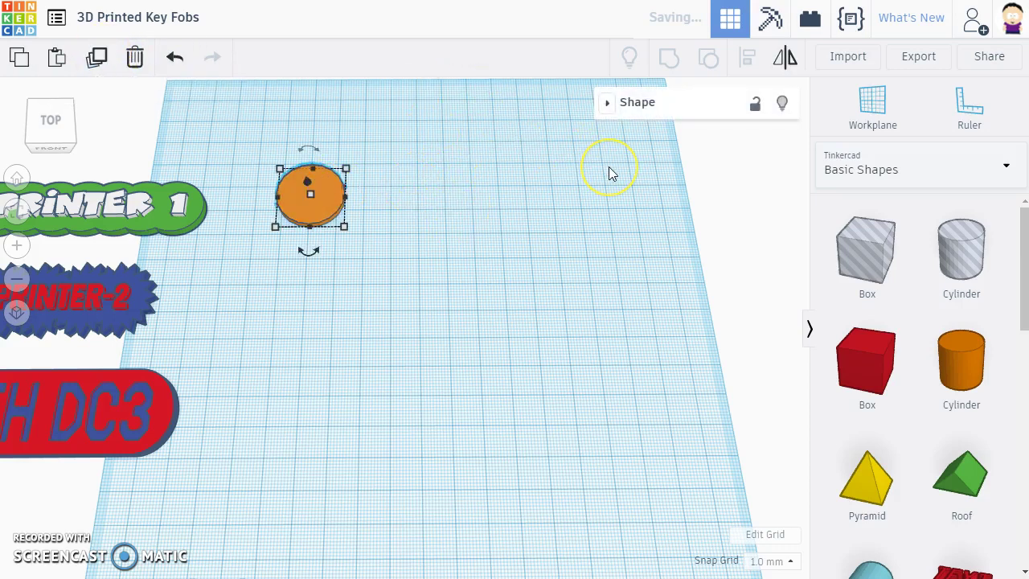
pyautogui.hotkey('shift', 'Right')
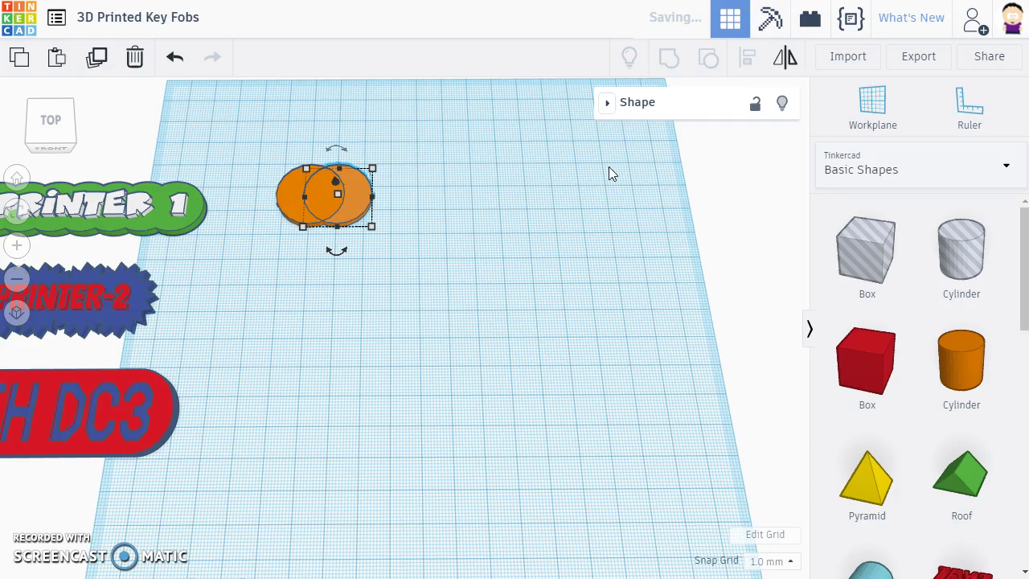
pyautogui.click(99, 56)
pyautogui.click(99, 56)
pyautogui.click(99, 56)
pyautogui.click(99, 56)
pyautogui.click(99, 56)
pyautogui.click(99, 56)
pyautogui.click(99, 56)
pyautogui.click(99, 56)
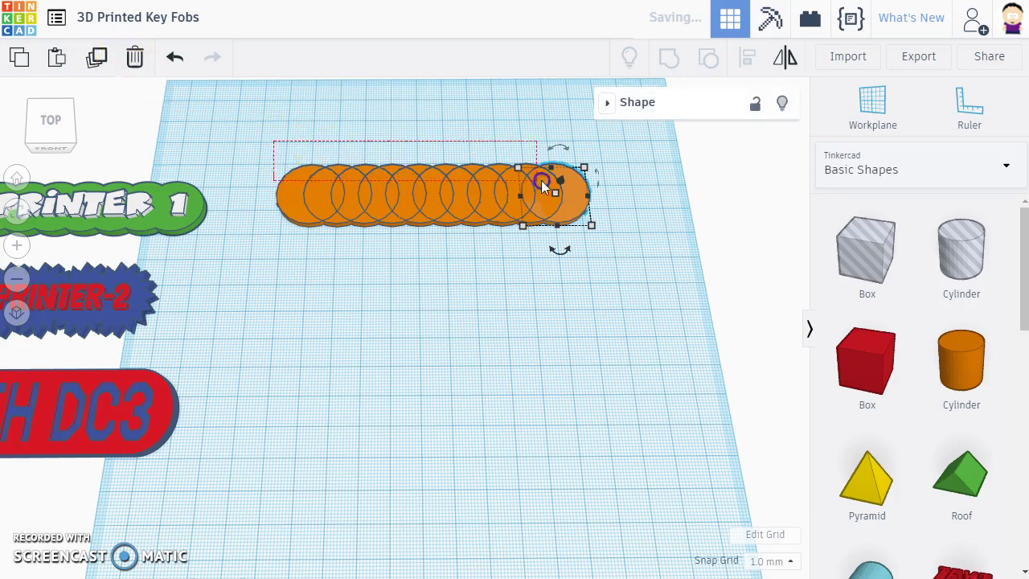
pyautogui.hotkey('ctrl', 'a')
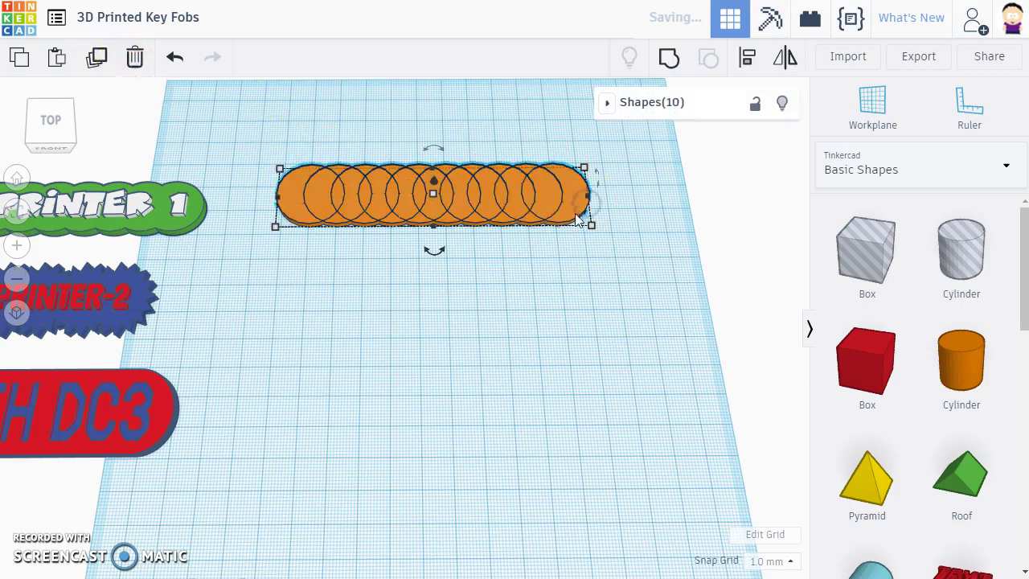
pyautogui.click(668, 59)
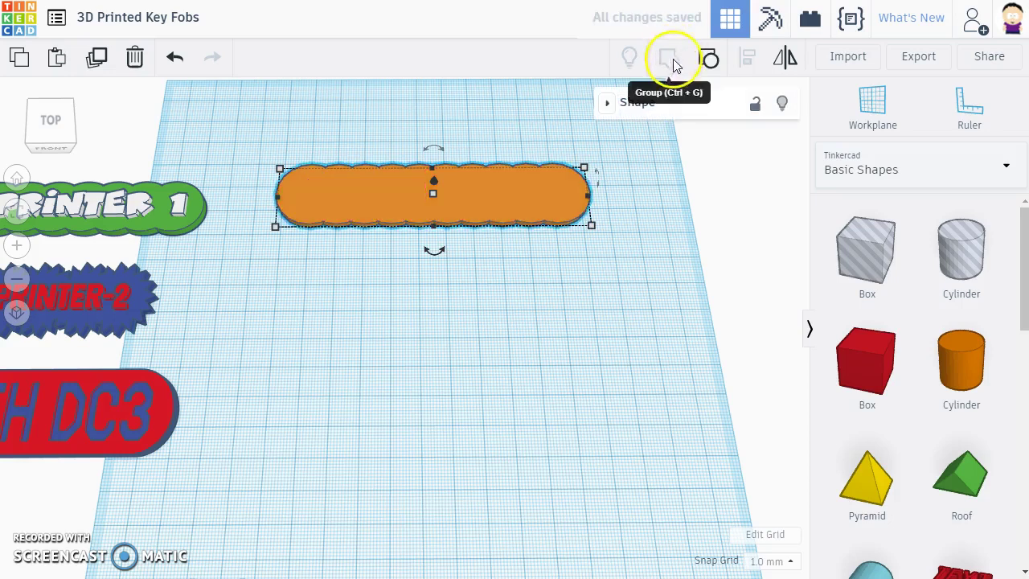
# Step: Colour the grouped base green and move it slightly toward the front of the workplane
pyautogui.click(607, 108)
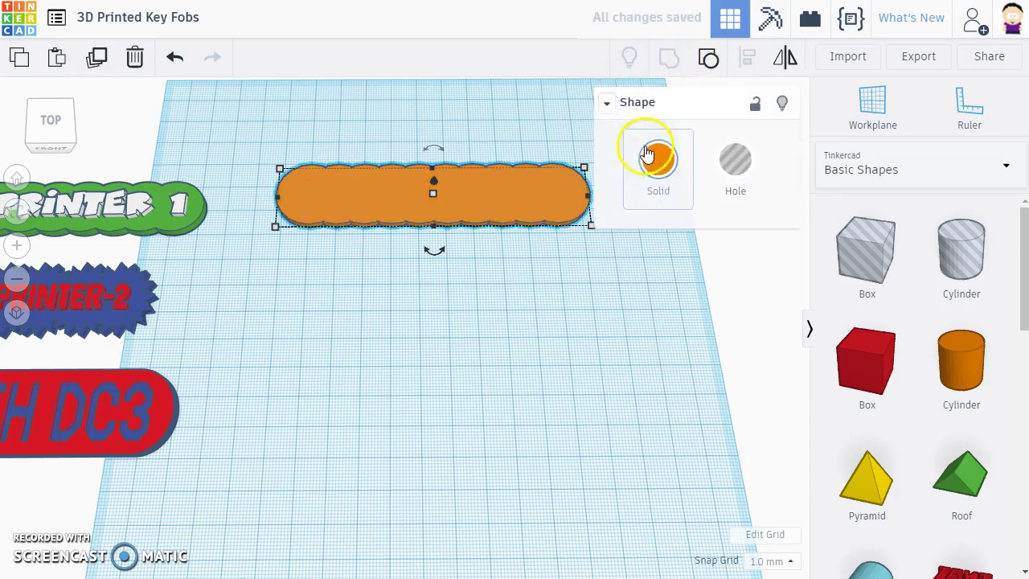
pyautogui.click(657, 159)
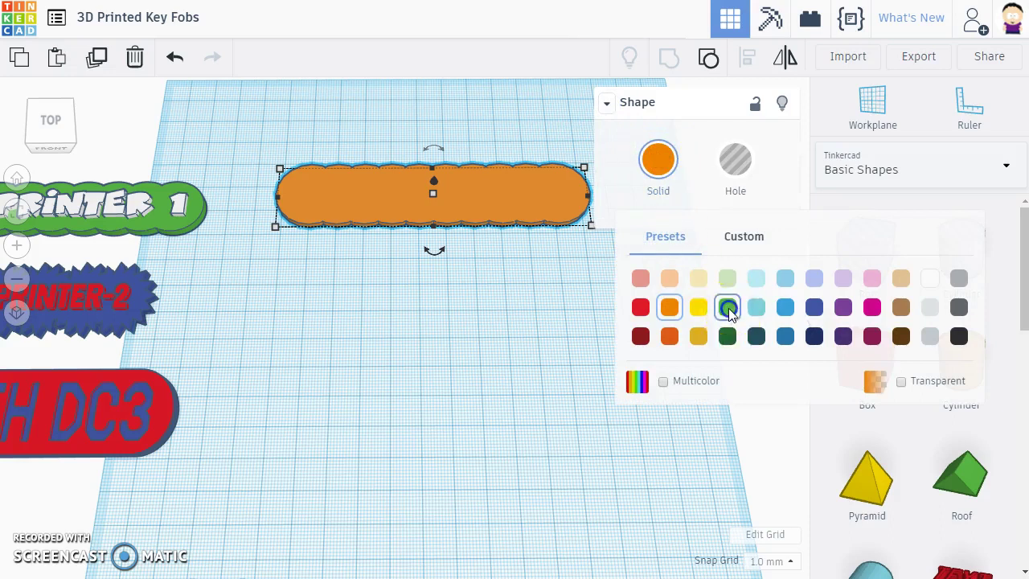
pyautogui.click(727, 308)
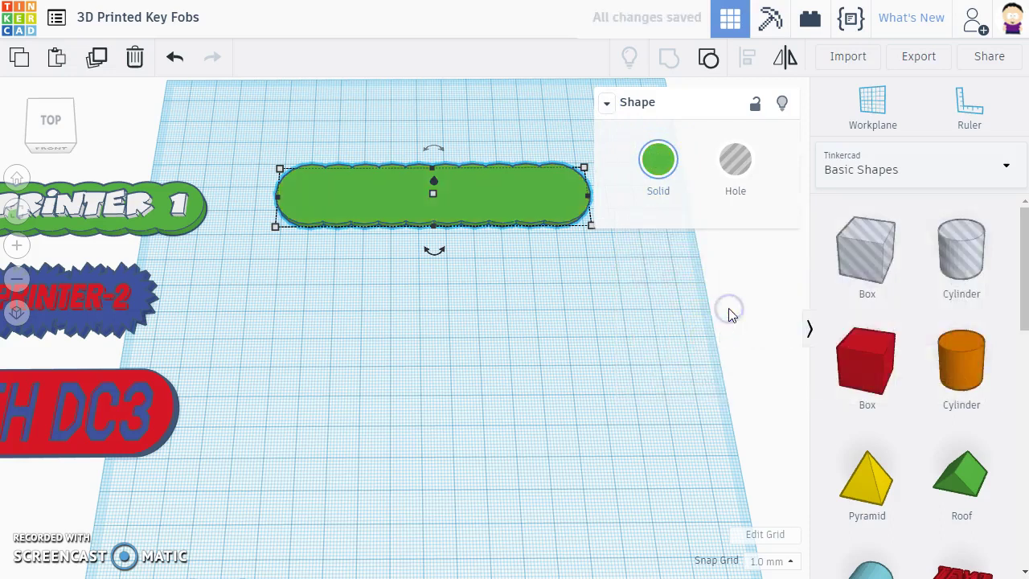
pyautogui.click(609, 107)
pyautogui.moveTo(540, 182); pyautogui.dragTo(511, 235)
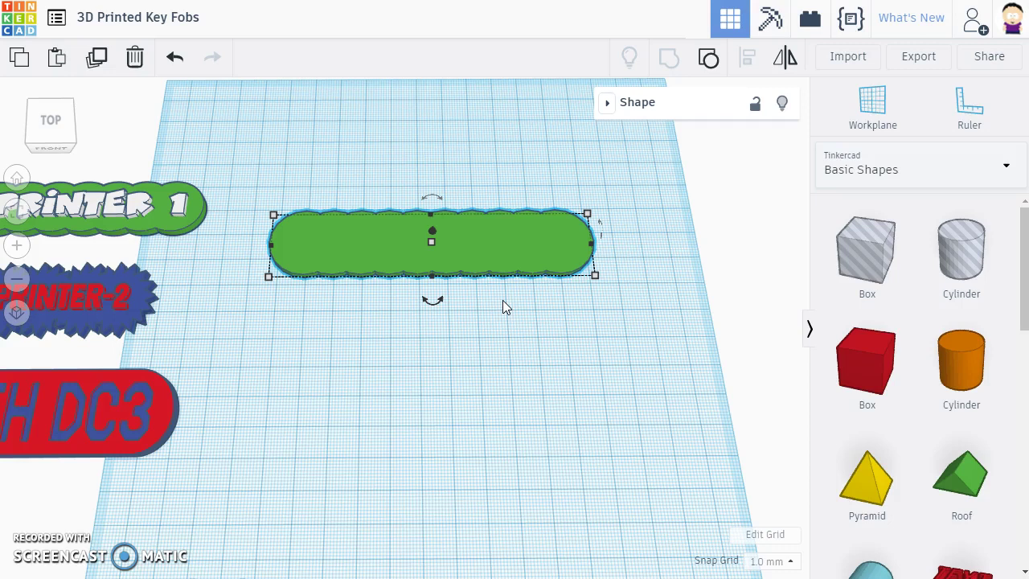
# Step: Import the file 3D PRINTER 1.svg, centred on the artboard, with its width set to 100
pyautogui.click(855, 63)
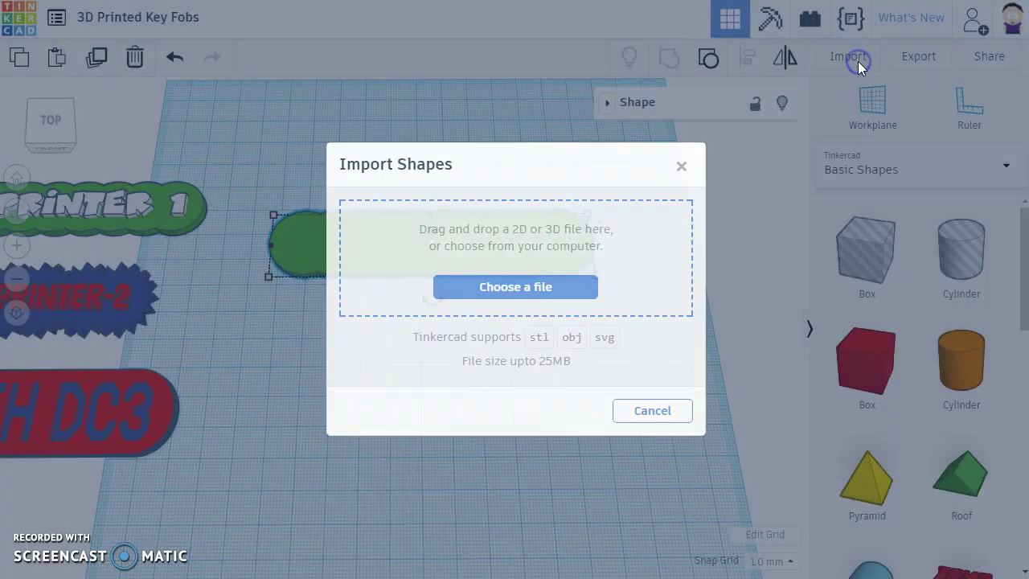
pyautogui.click(551, 290)
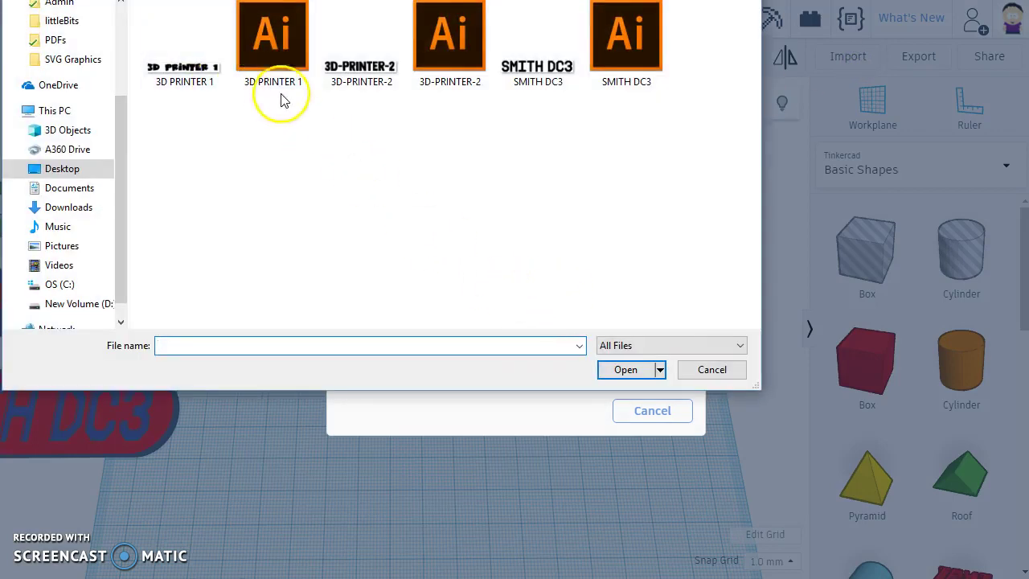
pyautogui.click(283, 58)
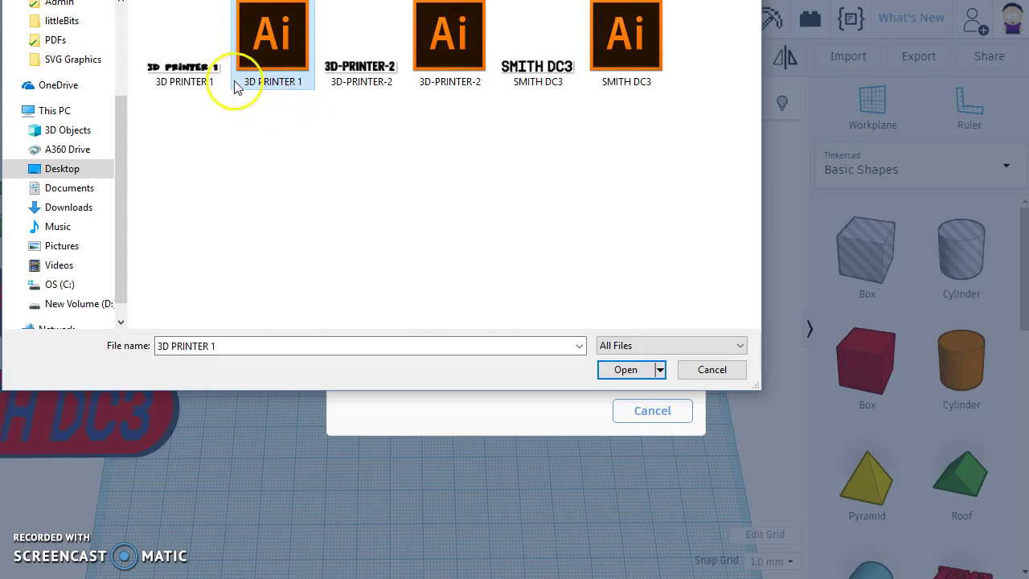
pyautogui.click(625, 369)
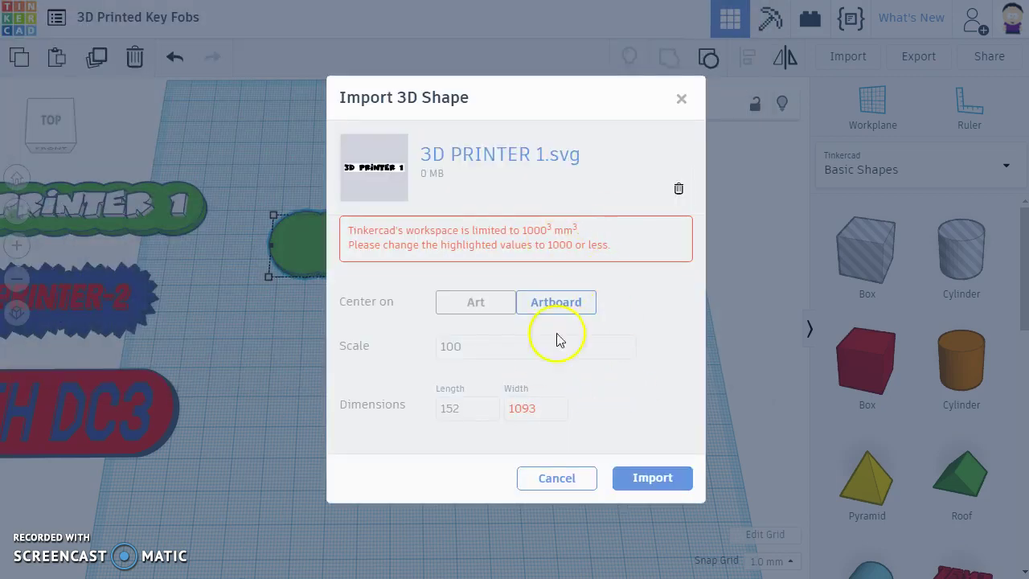
pyautogui.click(543, 407)
pyautogui.moveTo(544, 406); pyautogui.dragTo(488, 404)
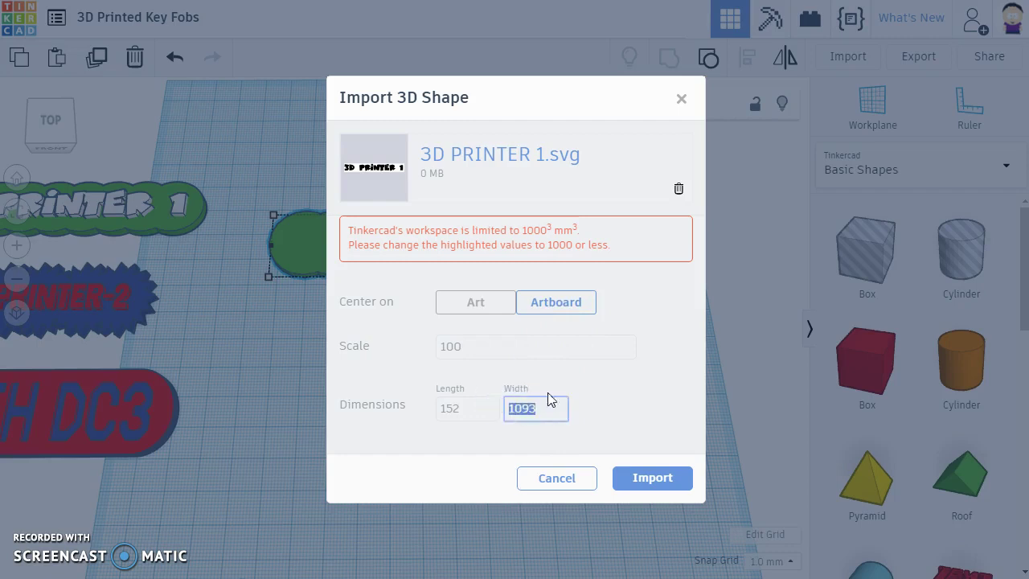
pyautogui.write('100')
pyautogui.click(662, 413)
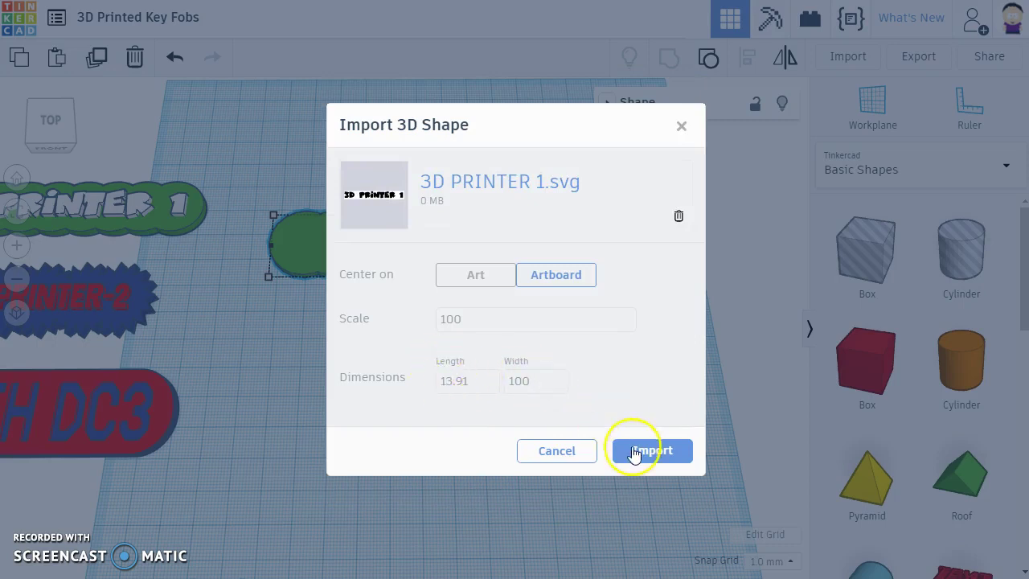
pyautogui.click(665, 453)
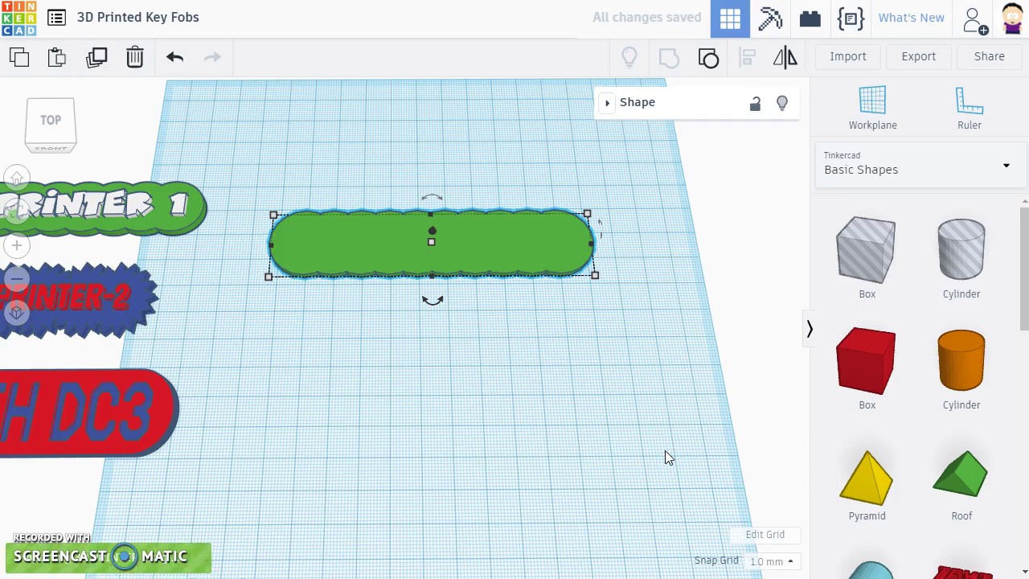
# Step: Colour the imported 3D PRINTER 1 text white
pyautogui.click(483, 304)
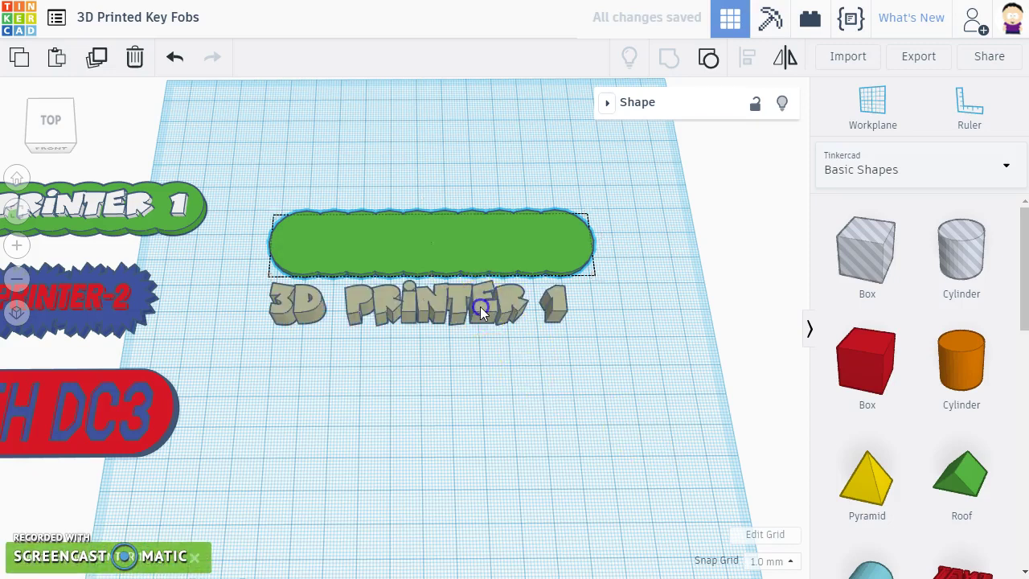
pyautogui.click(607, 103)
pyautogui.click(664, 159)
pyautogui.click(929, 278)
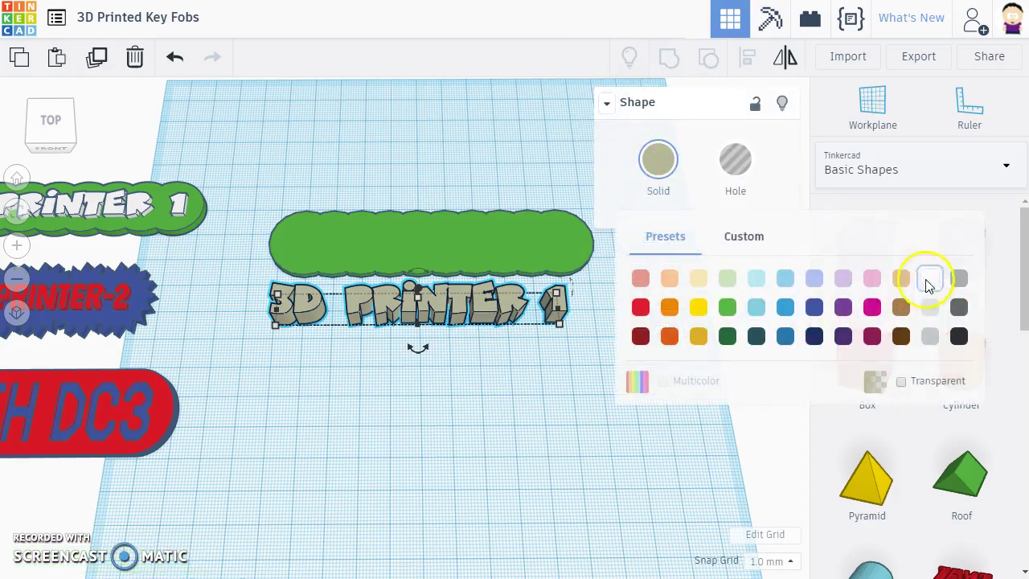
pyautogui.click(607, 102)
# Step: Test the text's fit on the green base, set it aside in front, and lengthen the base to the right
pyautogui.moveTo(456, 320); pyautogui.dragTo(476, 253)
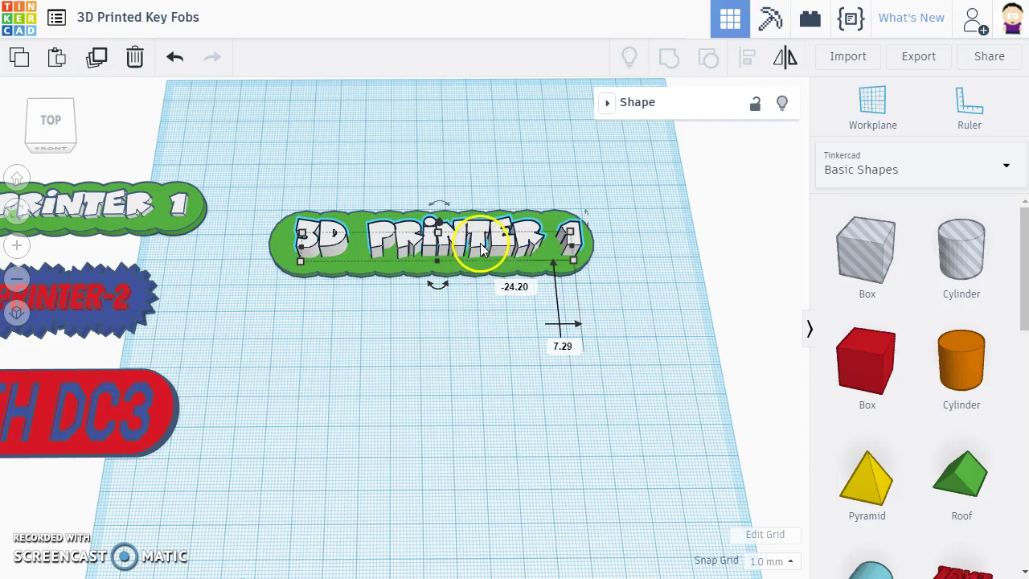
pyautogui.moveTo(478, 245); pyautogui.dragTo(488, 353)
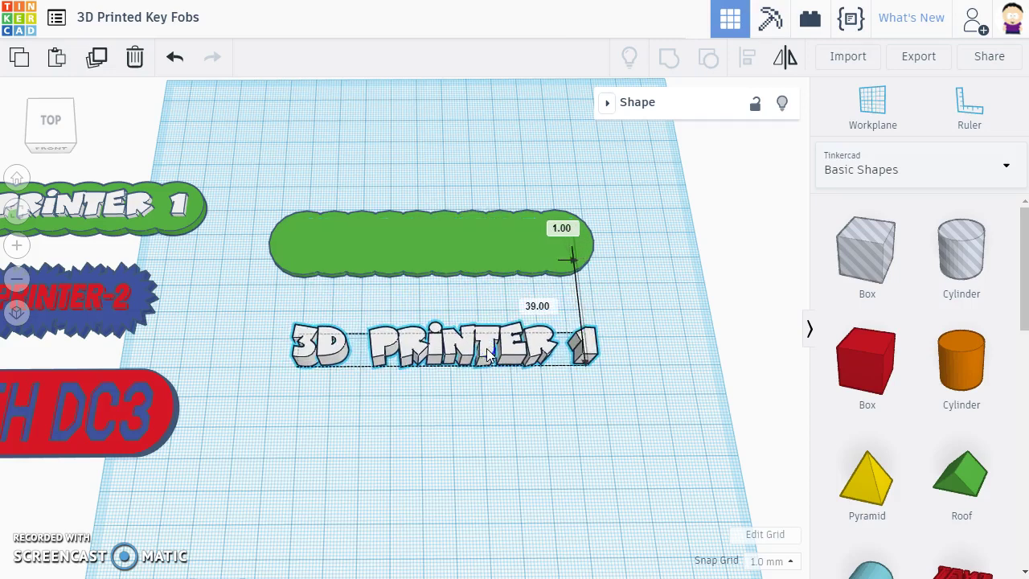
pyautogui.click(555, 246)
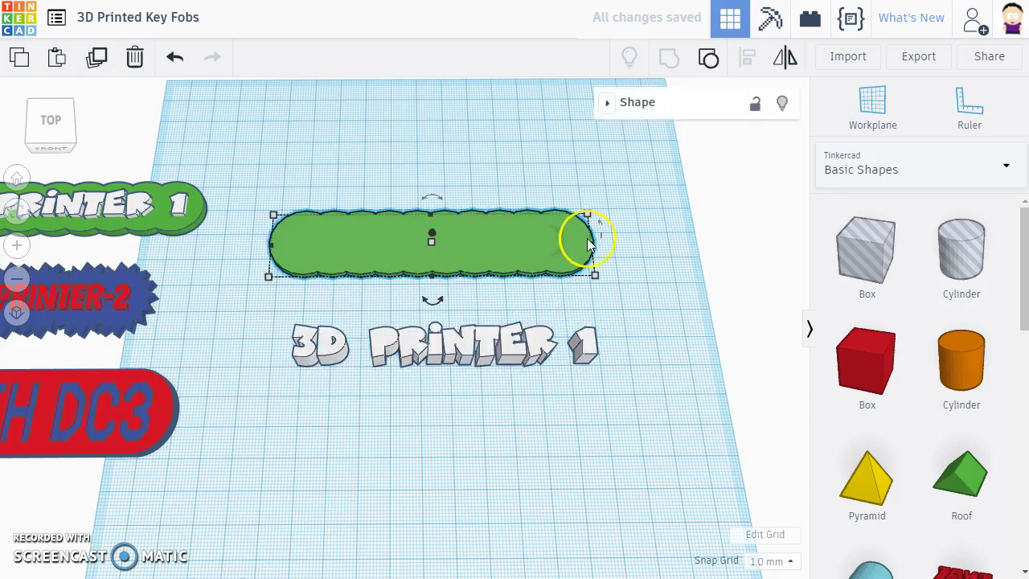
pyautogui.moveTo(594, 242); pyautogui.dragTo(647, 243)
# Step: Add a hole cylinder, shrink it to key-ring size and position it near the left end of the green base
pyautogui.moveTo(944, 256); pyautogui.dragTo(332, 169)
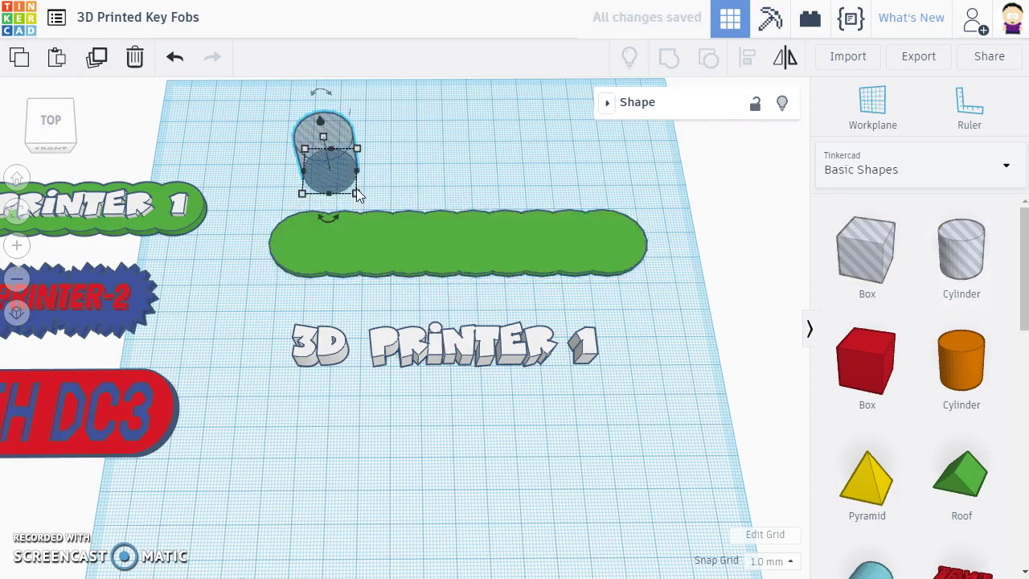
pyautogui.moveTo(356, 193); pyautogui.dragTo(304, 248)
pyautogui.moveTo(416, 165); pyautogui.dragTo(412, 245, button='right')
# Step: Centre the hole cylinder across the green base's depth and group the two to cut the key-ring hole
pyautogui.moveTo(253, 210); pyautogui.dragTo(312, 313)
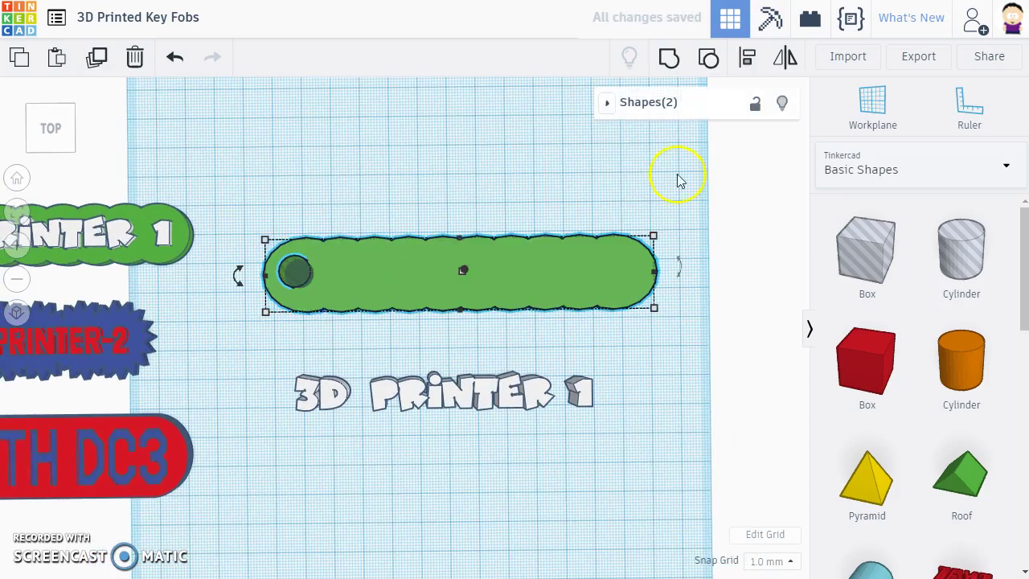
pyautogui.click(747, 56)
pyautogui.click(242, 277)
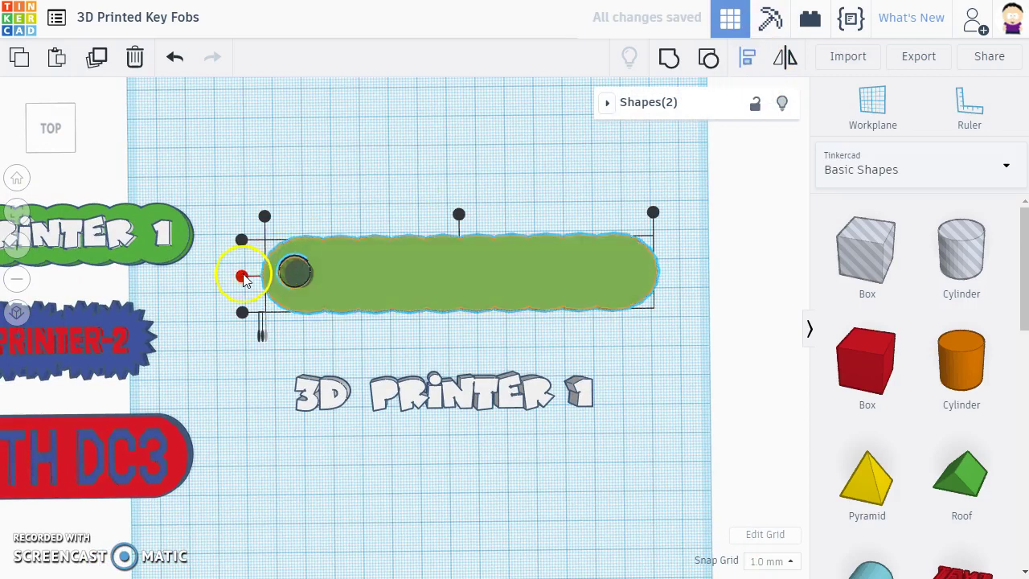
pyautogui.moveTo(372, 195); pyautogui.dragTo(337, 145, button='right')
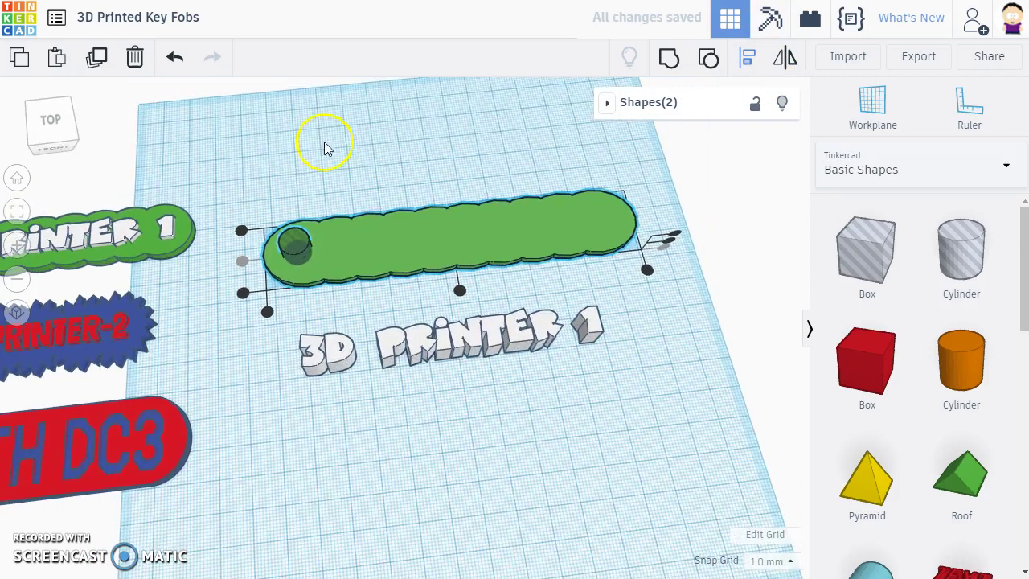
pyautogui.click(666, 58)
pyautogui.moveTo(565, 278); pyautogui.dragTo(522, 323, button='right')
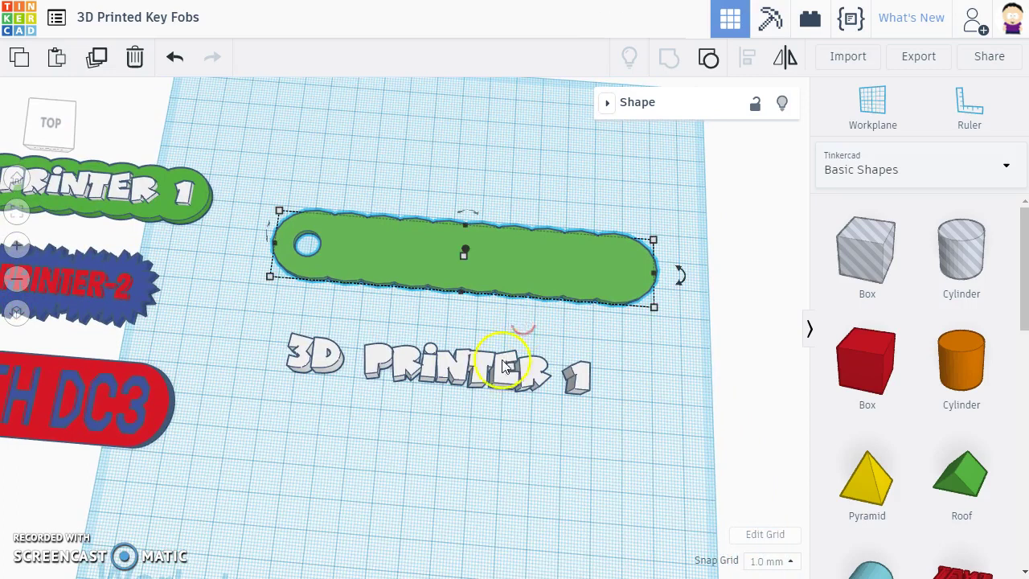
# Step: Position the white 3D PRINTER 1 text on the green base, to the right of the key-ring hole
pyautogui.moveTo(483, 381); pyautogui.dragTo(516, 265)
pyautogui.moveTo(443, 374)
pyautogui.mouseDown(button='right')
pyautogui.moveTo(442, 333)
pyautogui.moveTo(446, 361)
pyautogui.mouseUp(button='right')
pyautogui.press('Right')
pyautogui.click(528, 325)
pyautogui.scroll(5, 586, 313)
pyautogui.moveTo(560, 336); pyautogui.dragTo(424, 419, button='right')
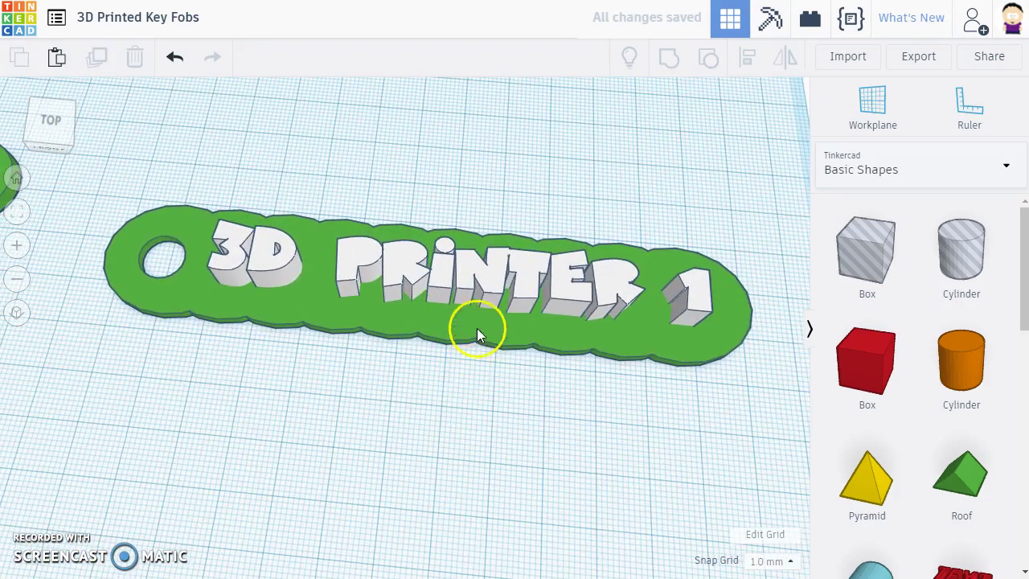
# Step: Fine-tune the position of the white 3D PRINTER 1 text on the green base
pyautogui.click(497, 278)
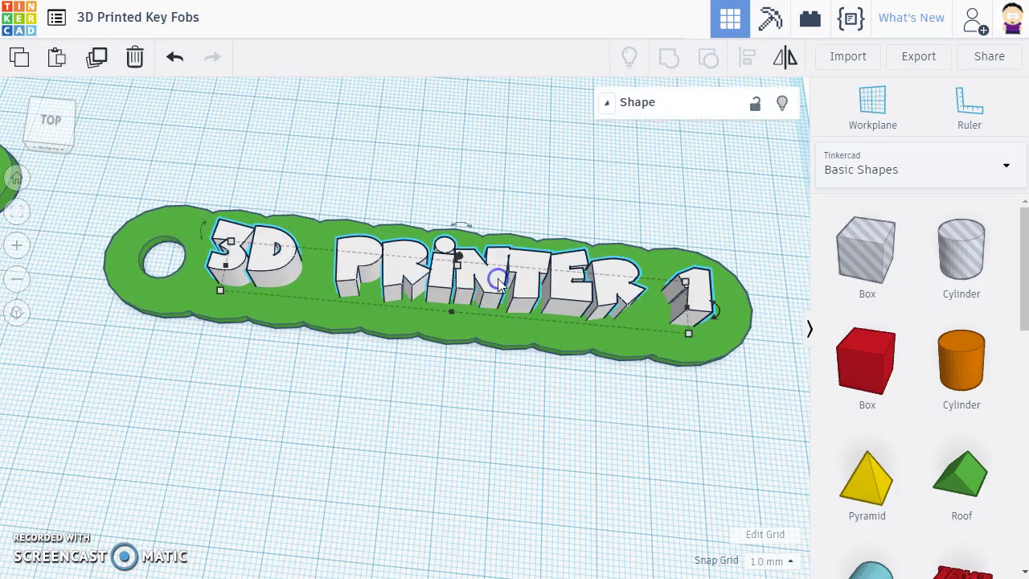
pyautogui.moveTo(461, 279); pyautogui.dragTo(462, 280)
pyautogui.click(471, 411)
pyautogui.moveTo(477, 393)
pyautogui.mouseDown(button='right')
pyautogui.moveTo(487, 361)
pyautogui.moveTo(488, 388)
pyautogui.mouseUp(button='right')
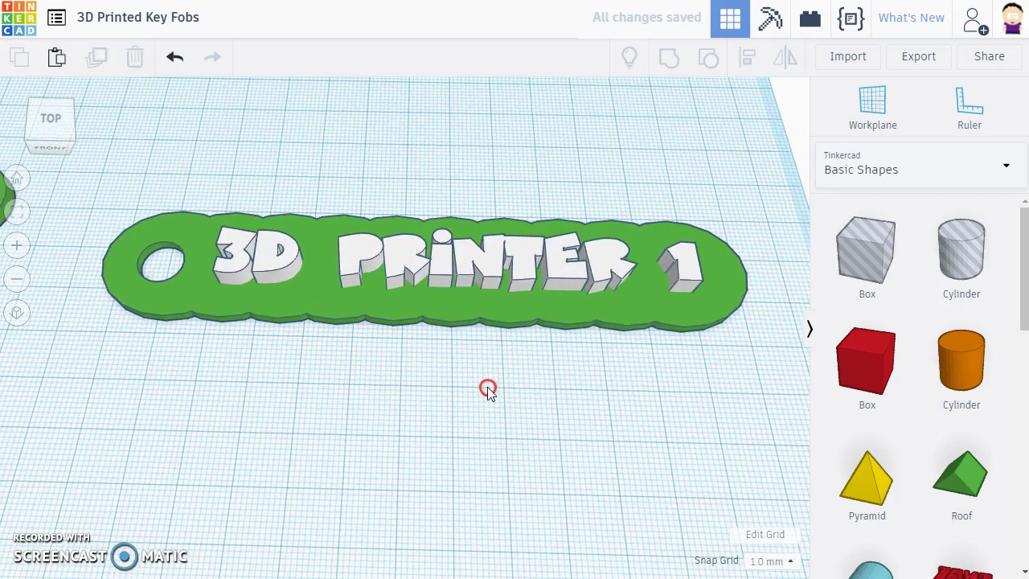
# Step: Hide the green base to inspect the underside of the text, and bring the base back into view
pyautogui.click(654, 319)
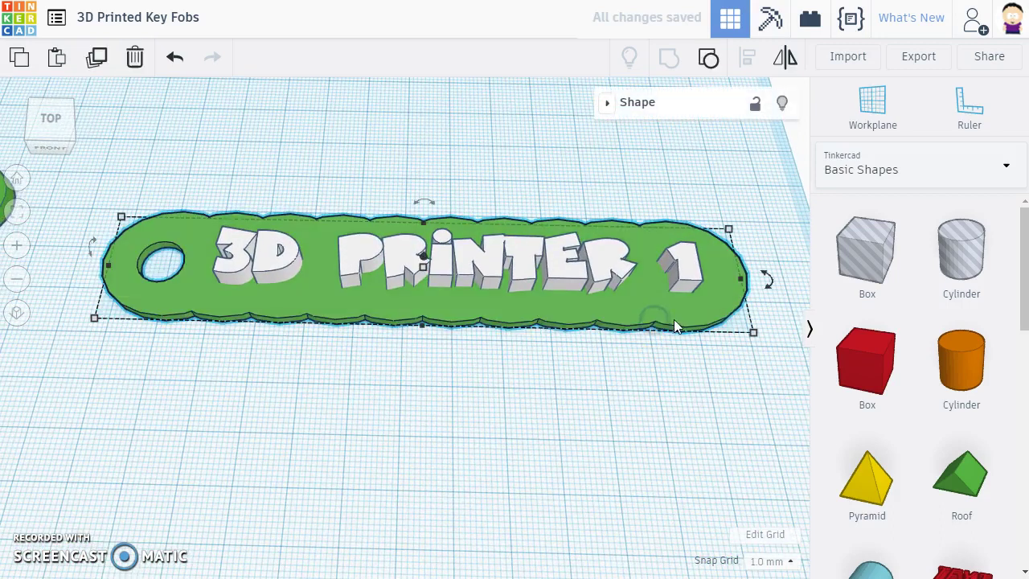
pyautogui.click(782, 106)
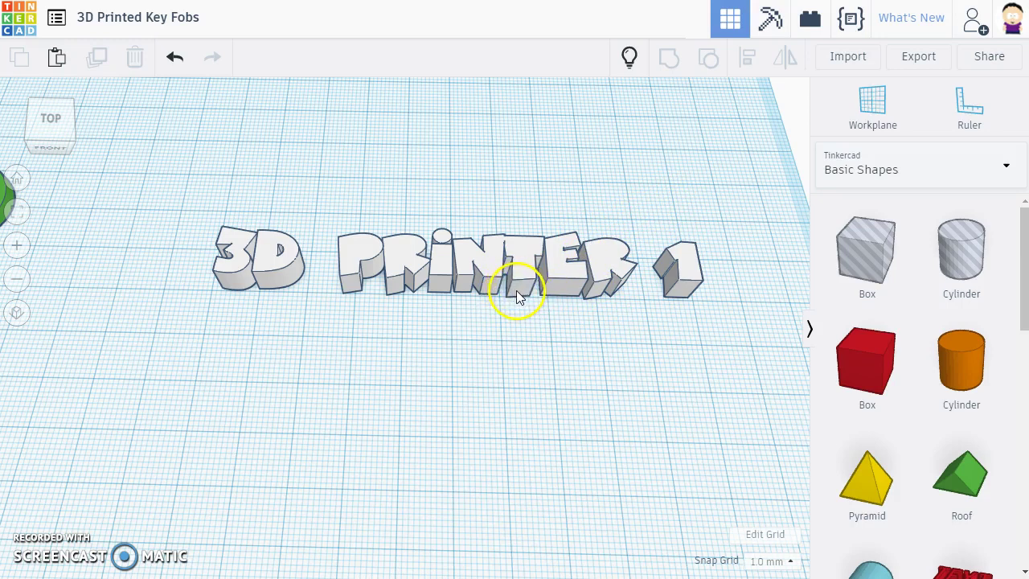
pyautogui.click(629, 64)
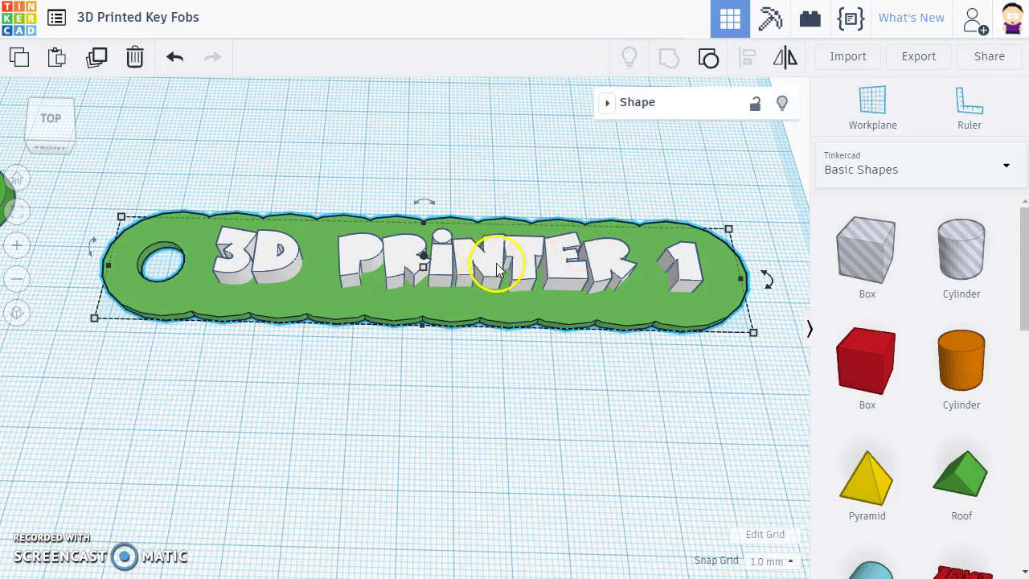
# Step: Place the workplane on the green base's top face and raise the white text so it sits on that surface
pyautogui.click(860, 112)
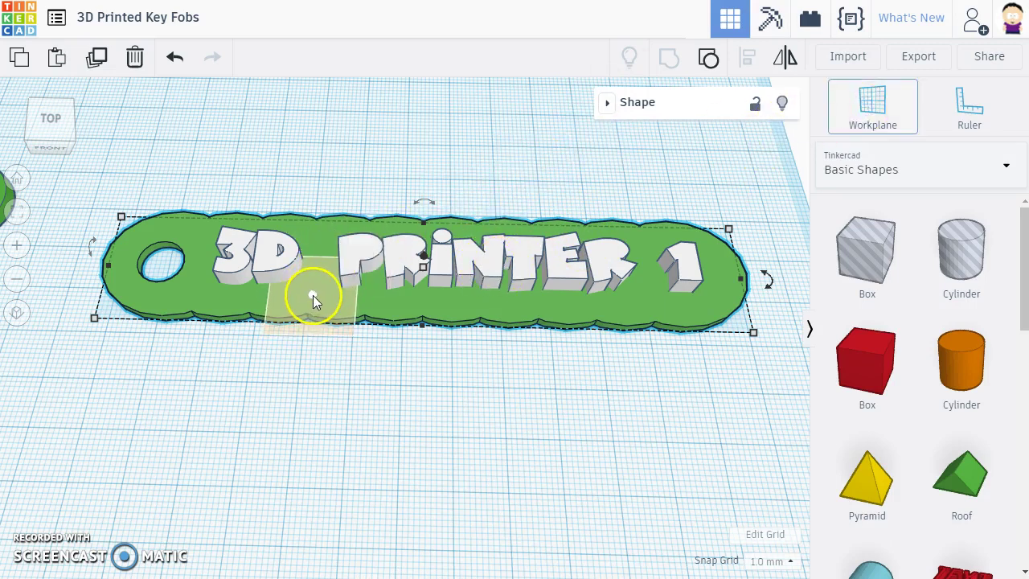
pyautogui.click(312, 295)
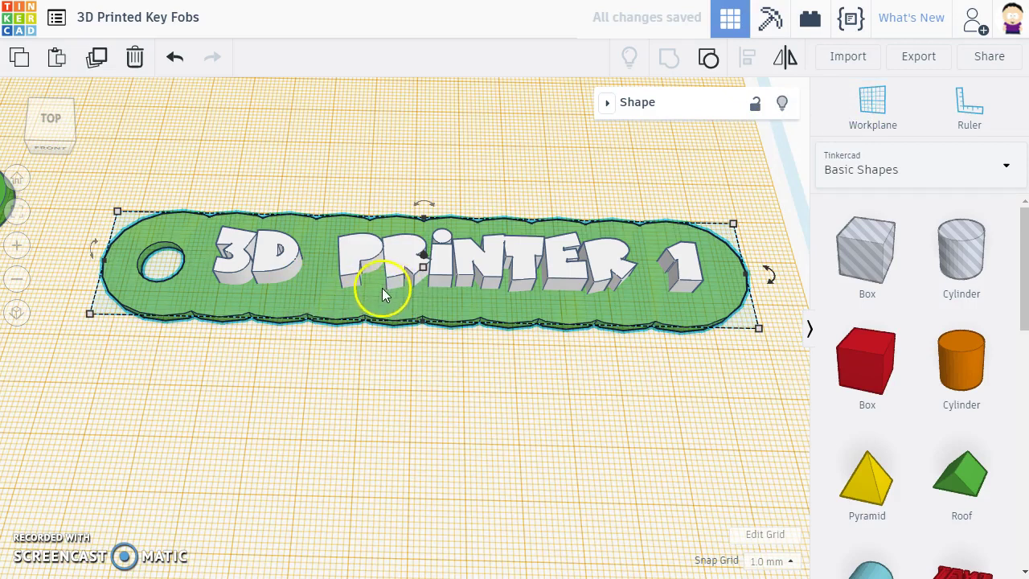
pyautogui.click(406, 250)
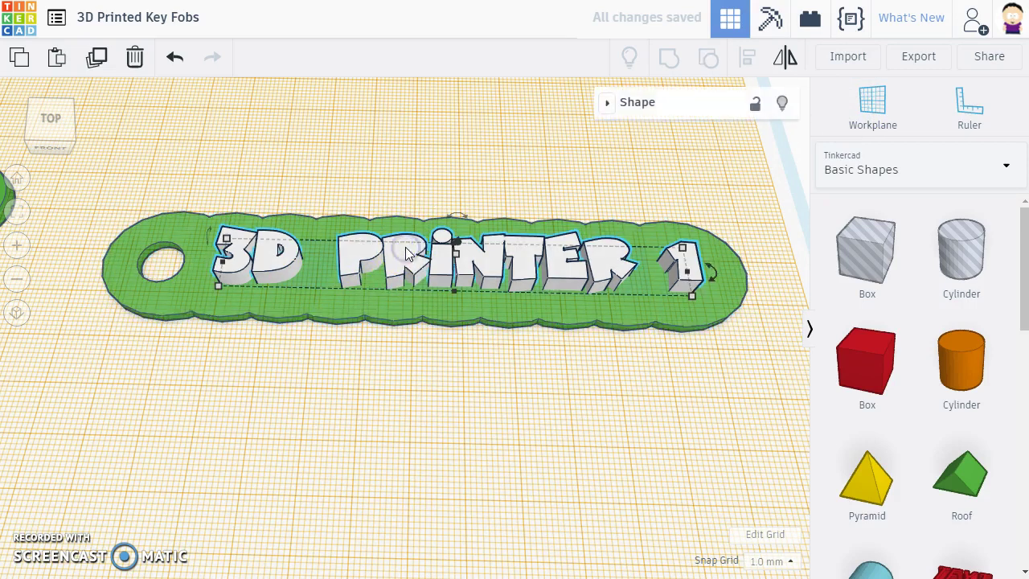
pyautogui.hotkey('ctrl', 'Up')
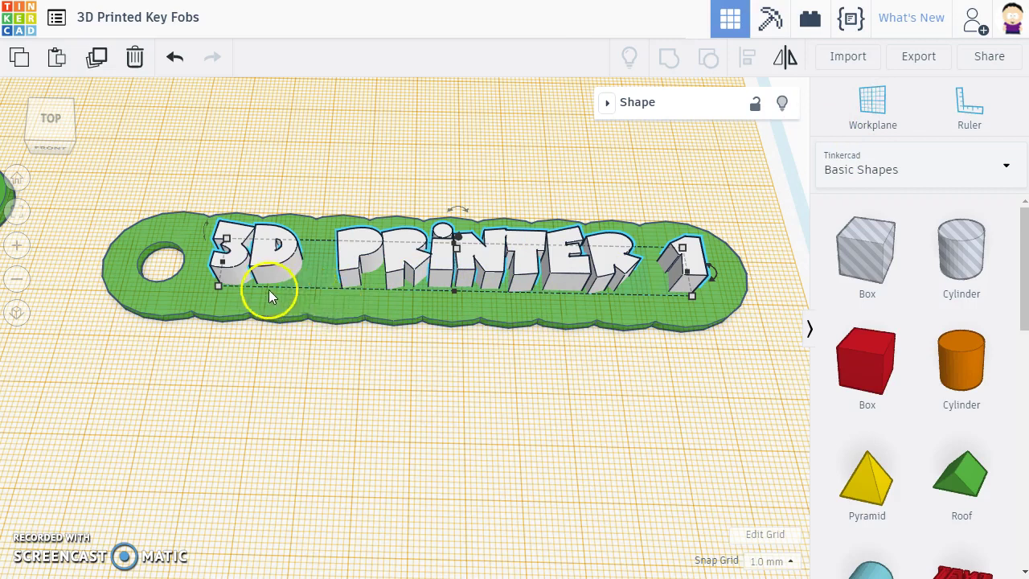
# Step: Reset the workplane to the ground grid and set the white text's height to 2 mm
pyautogui.click(876, 105)
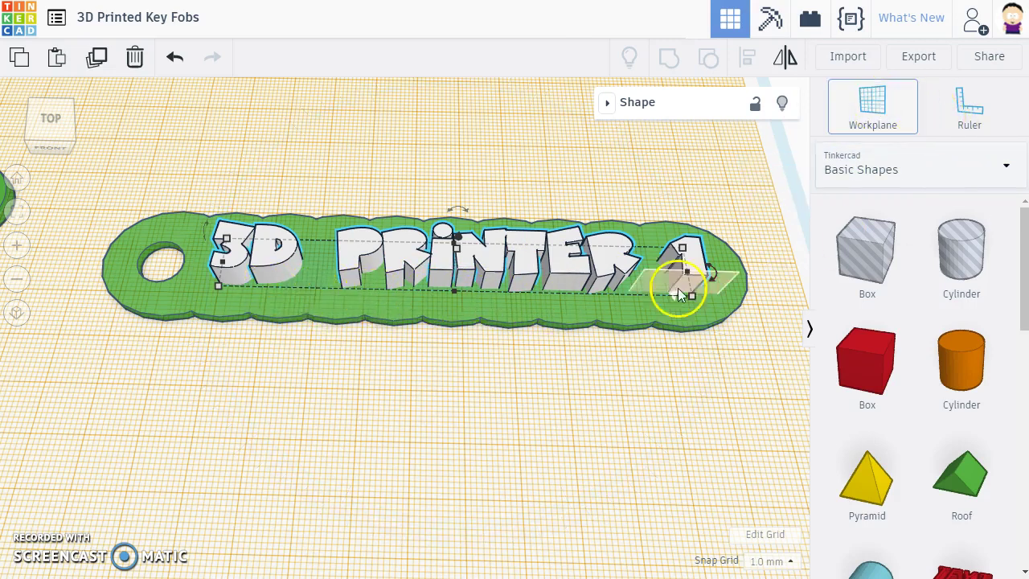
pyautogui.click(546, 410)
pyautogui.moveTo(517, 362); pyautogui.dragTo(491, 265, button='right')
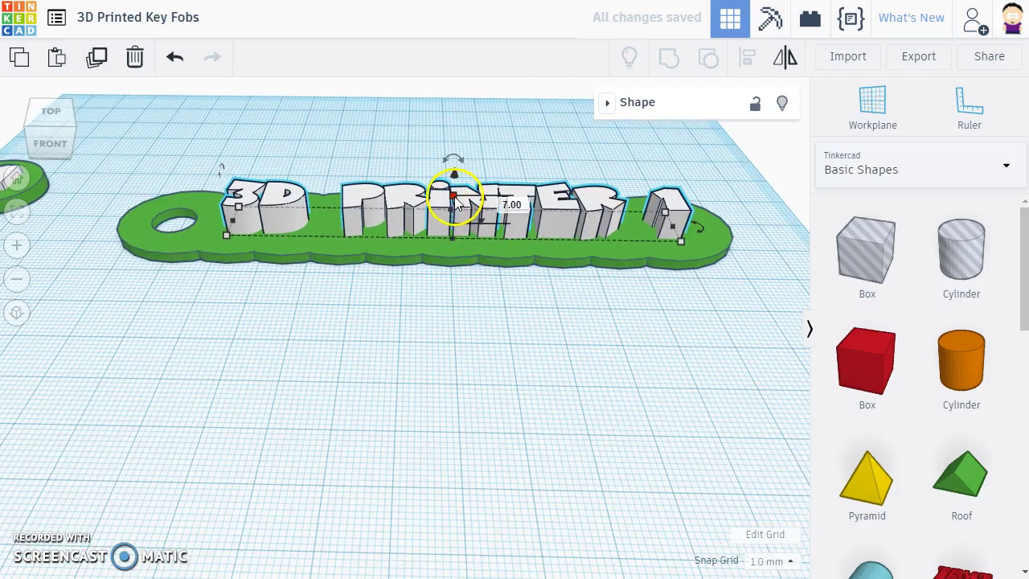
pyautogui.click(523, 210)
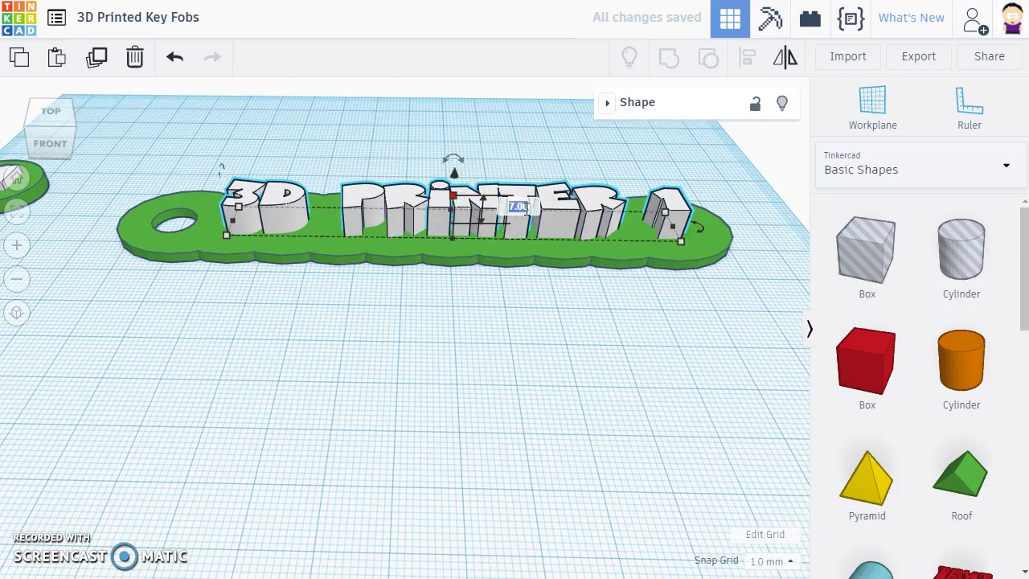
pyautogui.write('2')
pyautogui.press('Return')
pyautogui.click(542, 314)
pyautogui.moveTo(542, 308)
pyautogui.mouseDown(button='right')
pyautogui.moveTo(528, 351)
pyautogui.moveTo(541, 374)
pyautogui.moveTo(544, 325)
pyautogui.mouseUp(button='right')
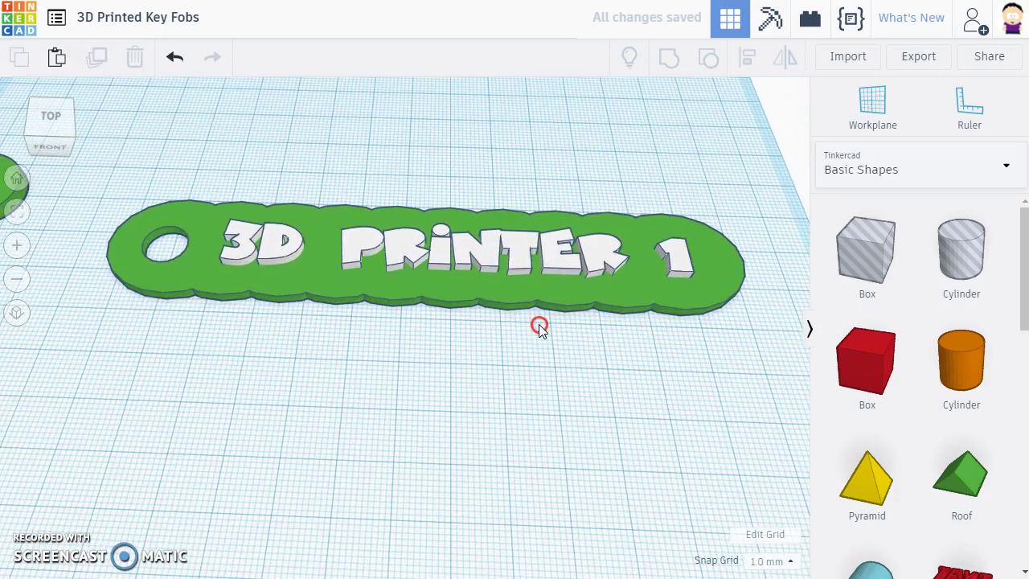
# Step: Export only the green base with the key-ring hole as an STL file
pyautogui.click(598, 299)
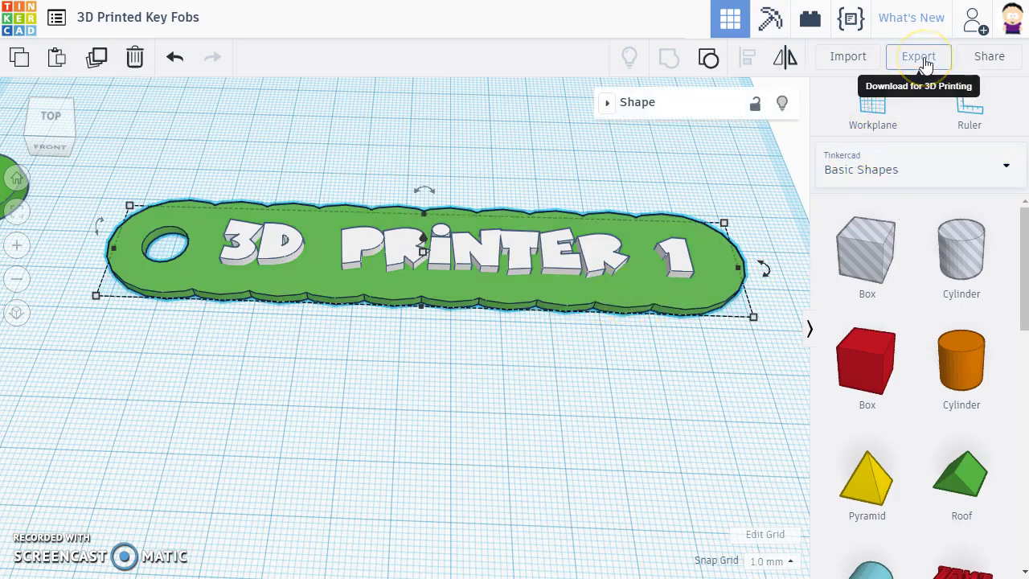
pyautogui.click(918, 56)
pyautogui.click(597, 300)
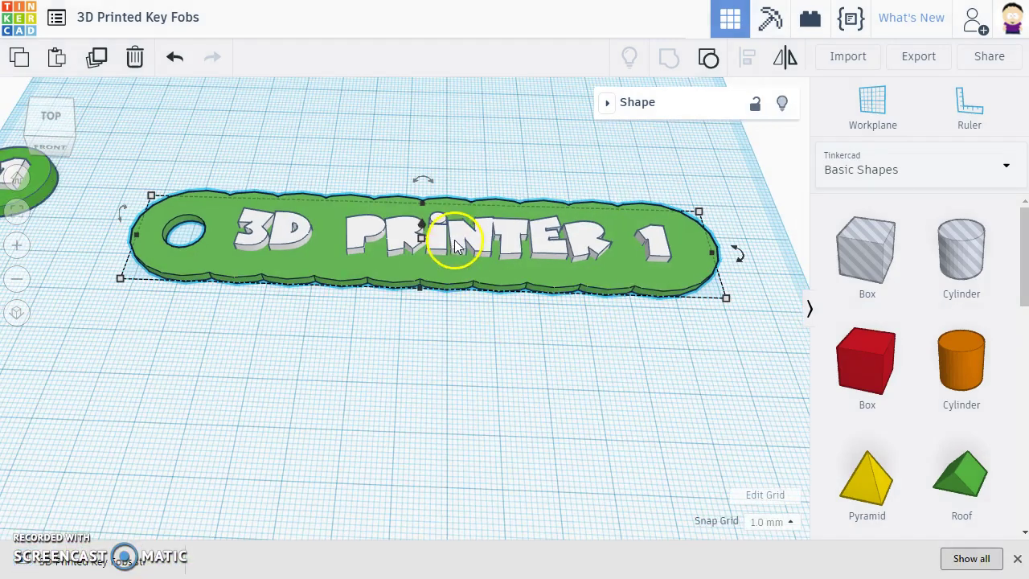
# Step: Export only the white 3D PRINTER 1 text as a separate STL file
pyautogui.click(461, 238)
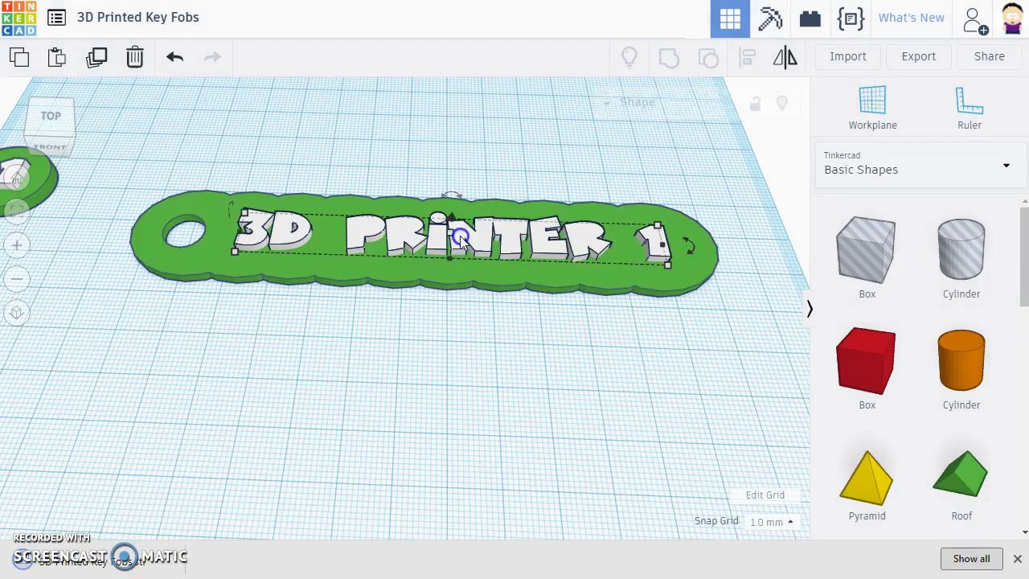
pyautogui.click(918, 56)
pyautogui.click(605, 283)
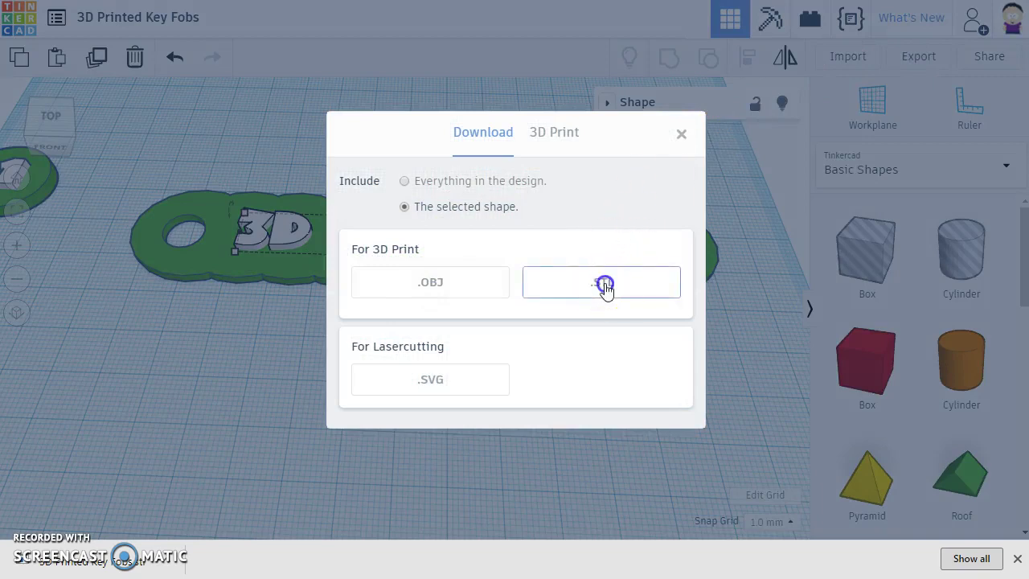